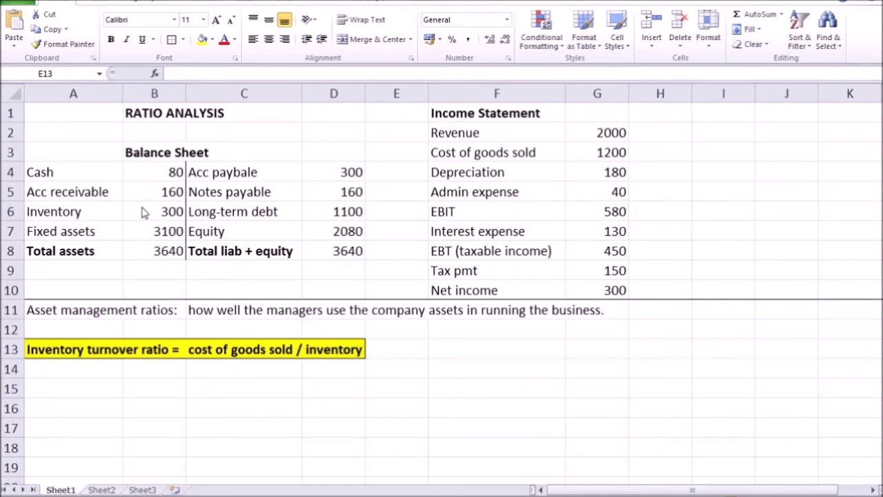
# - Select E13 to hold the inventory turnover formula
pyautogui.click(397, 349)
# - Enter =G3/B6 in E13, giving an inventory turnover of 4.0
pyautogui.write('=G3/B6')
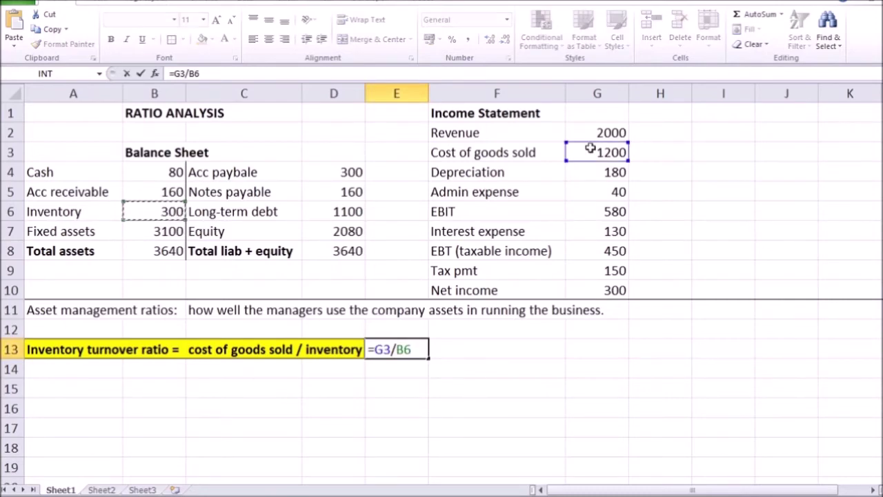
pyautogui.press('Return')
pyautogui.press('Up')
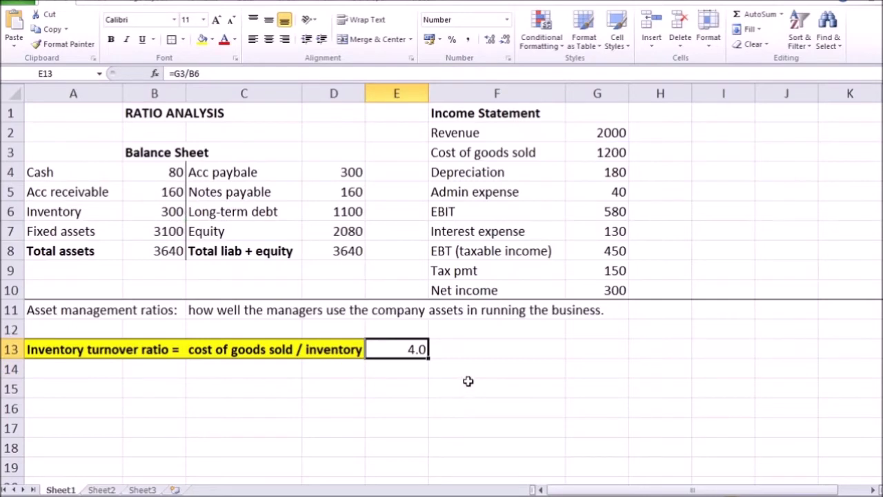
# - Begin the days' sales in inventory formula =365/ in E15
pyautogui.press('Down')
pyautogui.press('Down')
pyautogui.press('Home')
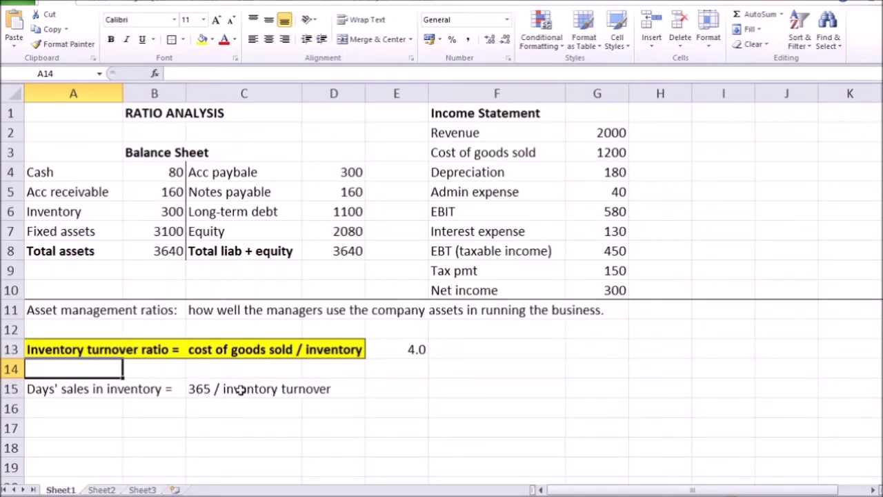
pyautogui.click(397, 388)
pyautogui.write('=365/')
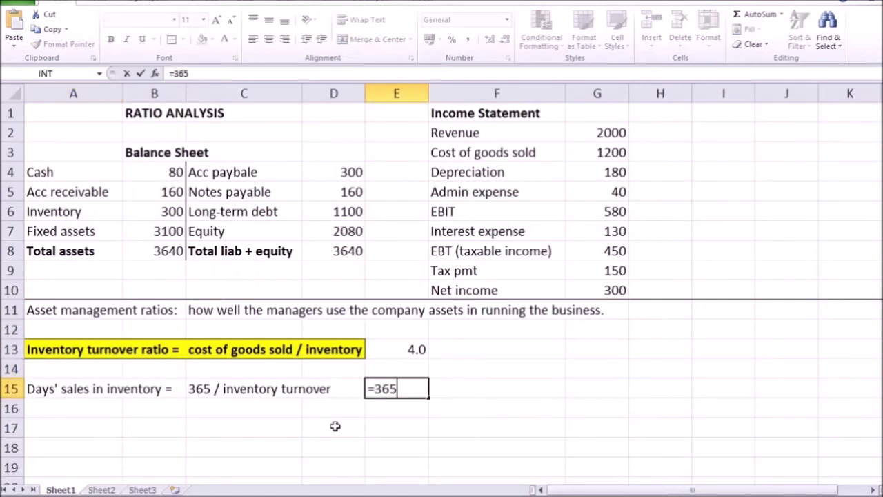
# - Complete E15 as =365/E13 for 91.25 days' sales in inventory, then start F16's formula
pyautogui.click(394, 351)
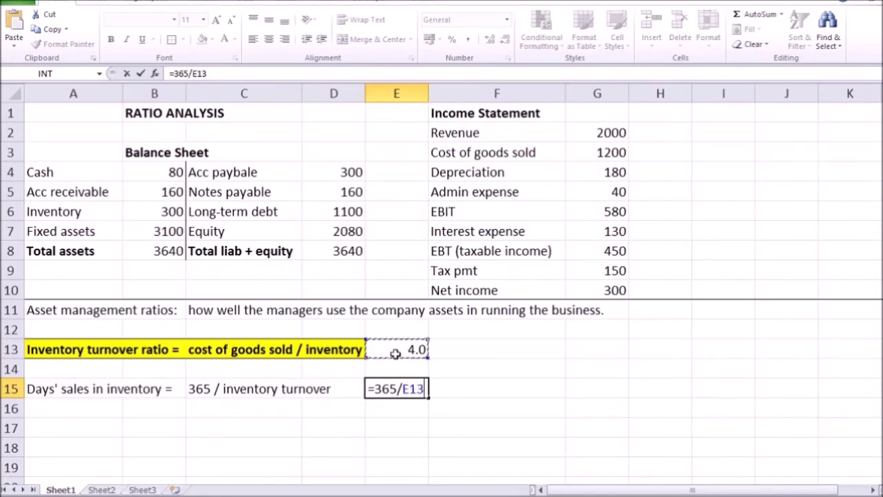
pyautogui.press('Return')
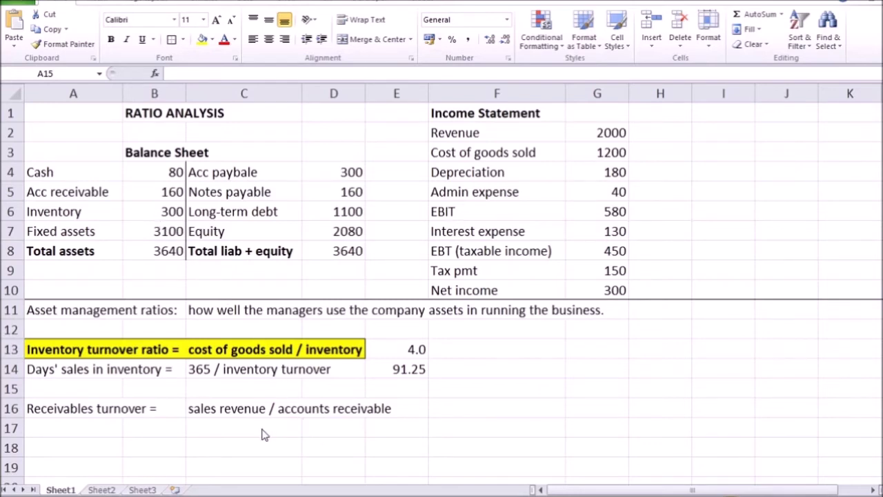
pyautogui.click(436, 408)
pyautogui.write('=')
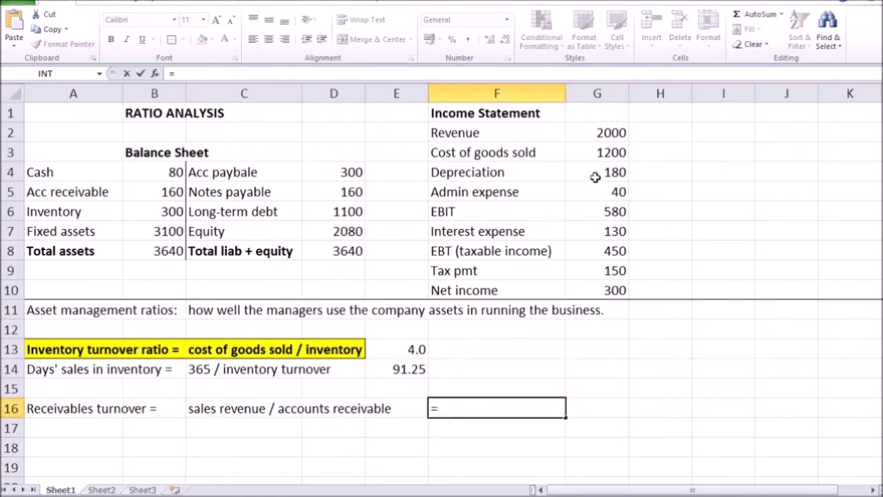
# - Finish F16 as =G2/B5, giving a receivables turnover of 12.5
pyautogui.click(597, 133)
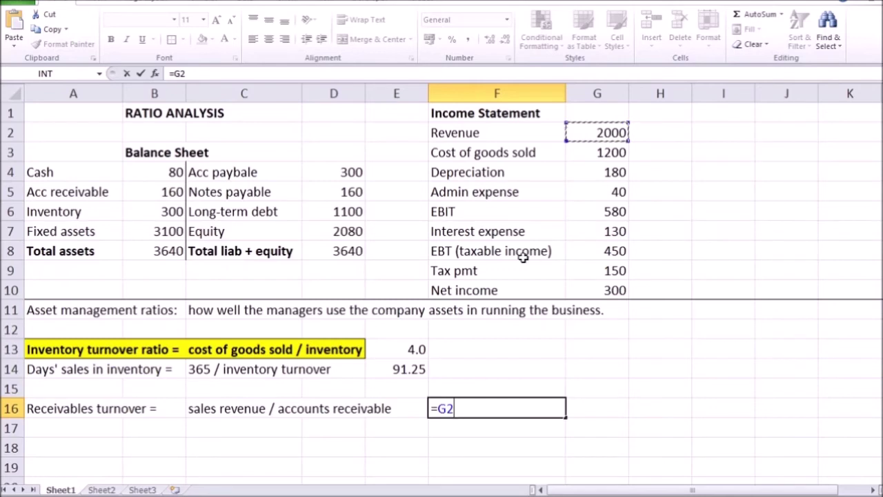
pyautogui.write('/')
pyautogui.click(160, 192)
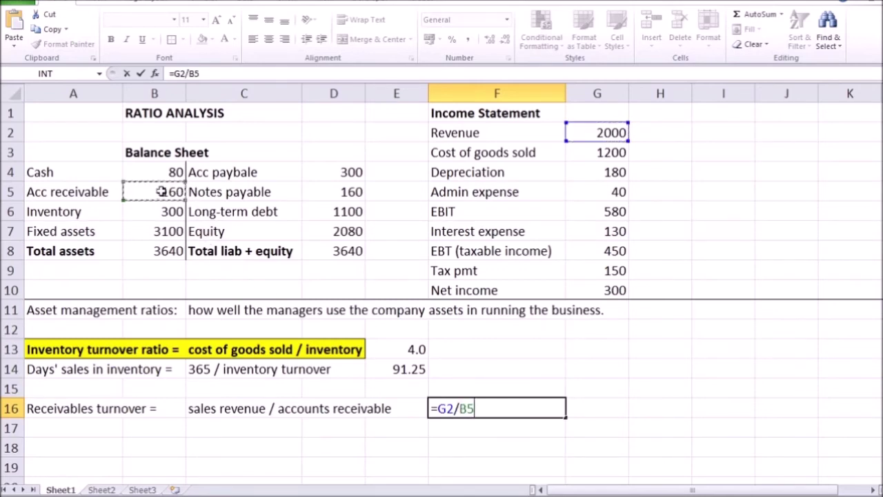
pyautogui.press('Return')
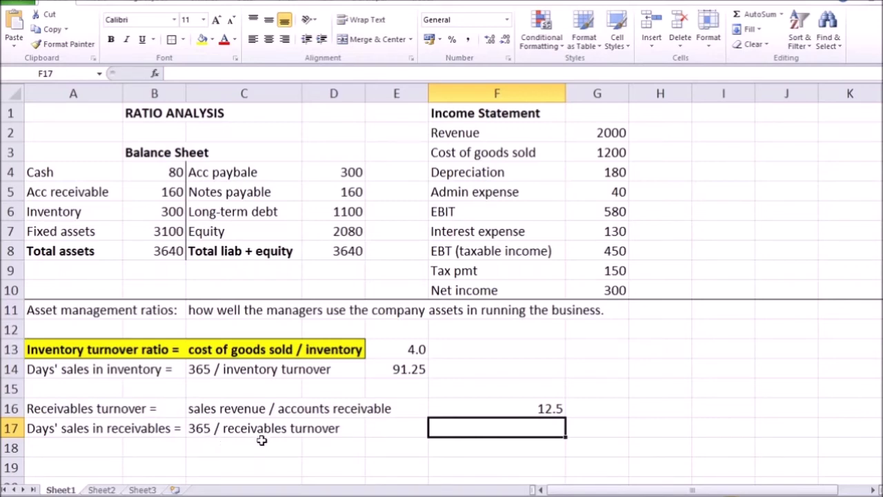
# - Enter =365/F16 in F17 for 29.2 days' sales in receivables, then select E19
pyautogui.write('=365/')
pyautogui.press('Up')
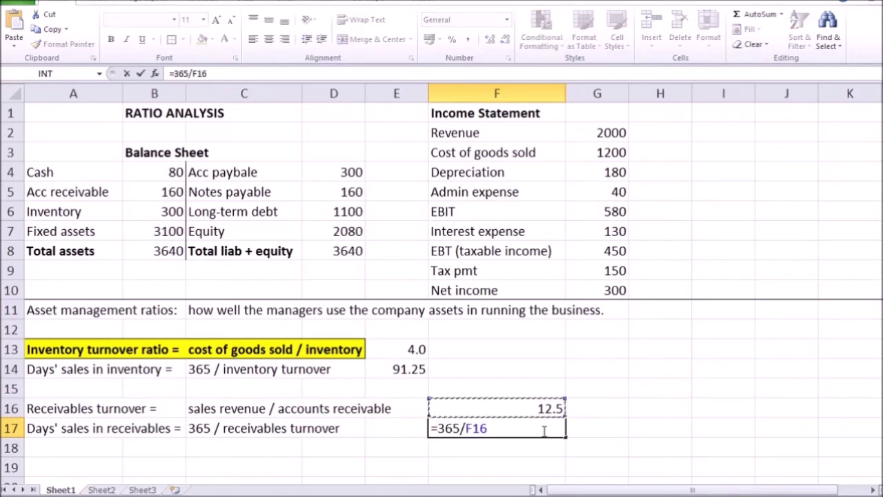
pyautogui.press('Return')
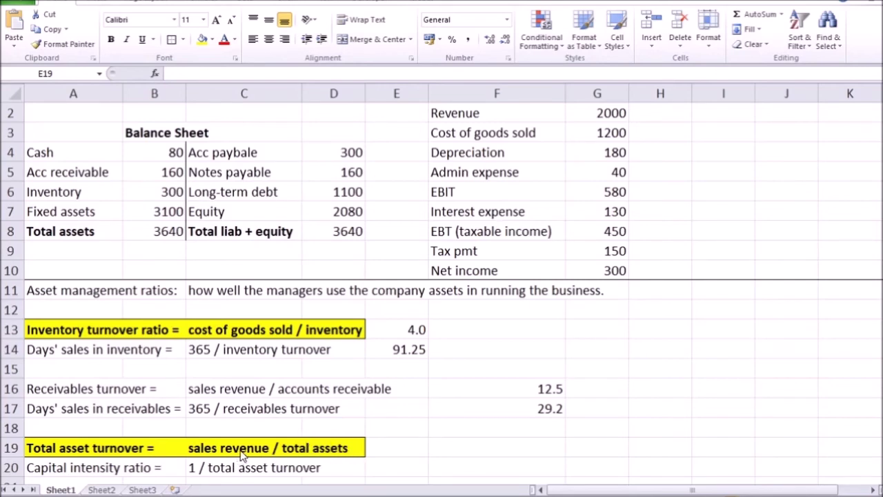
pyautogui.click(390, 446)
# - Enter =G2/B8 in E19 for a total asset turnover of 0.54945 and check it
pyautogui.write('=')
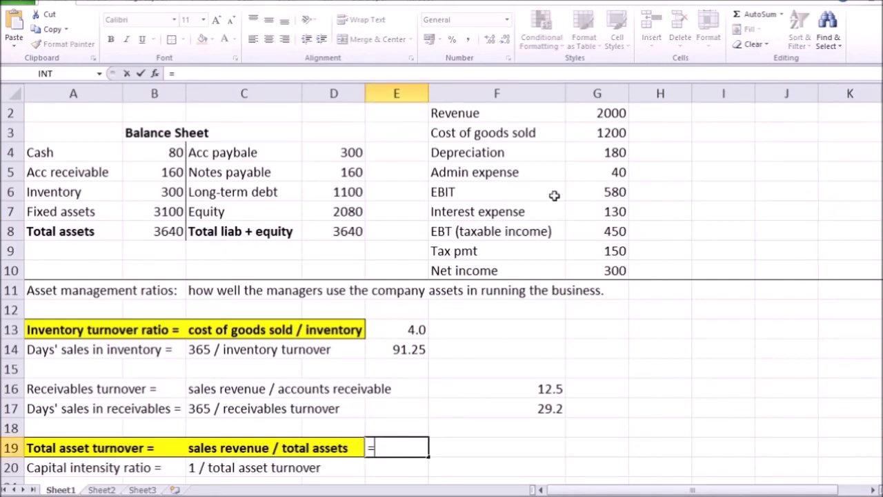
pyautogui.click(583, 112)
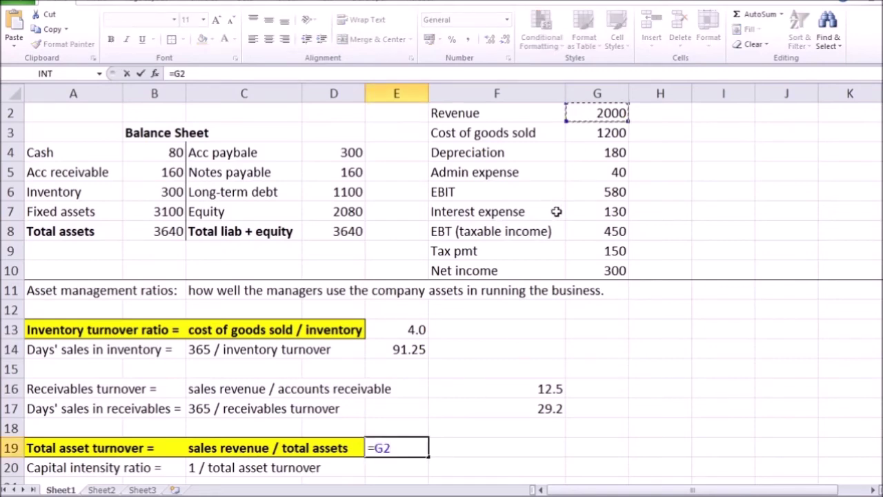
pyautogui.write('/')
pyautogui.click(163, 230)
pyautogui.press('Return')
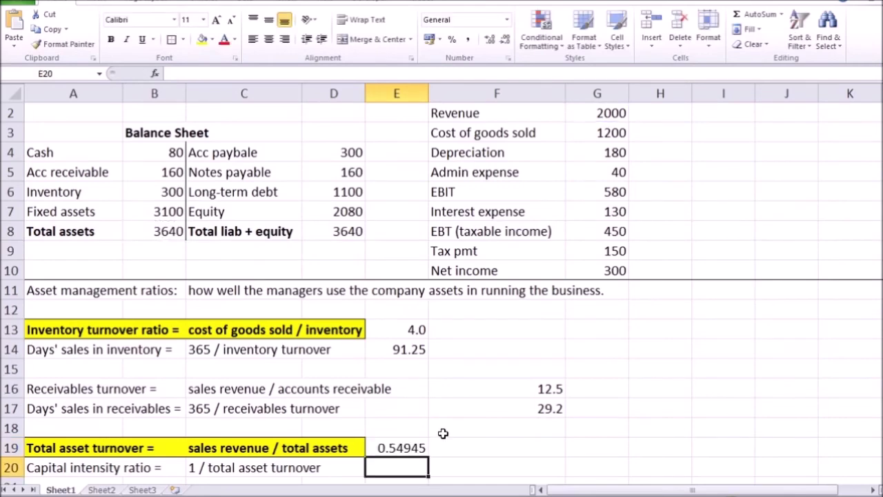
pyautogui.click(401, 447)
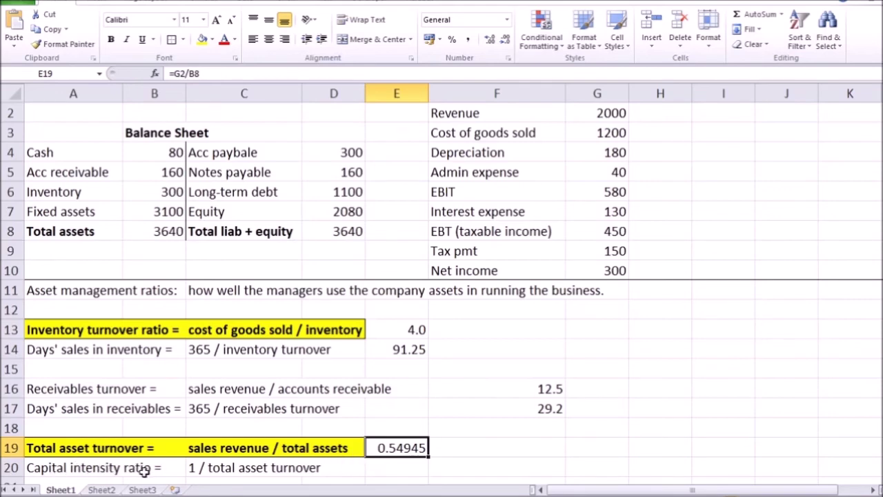
pyautogui.click(373, 469)
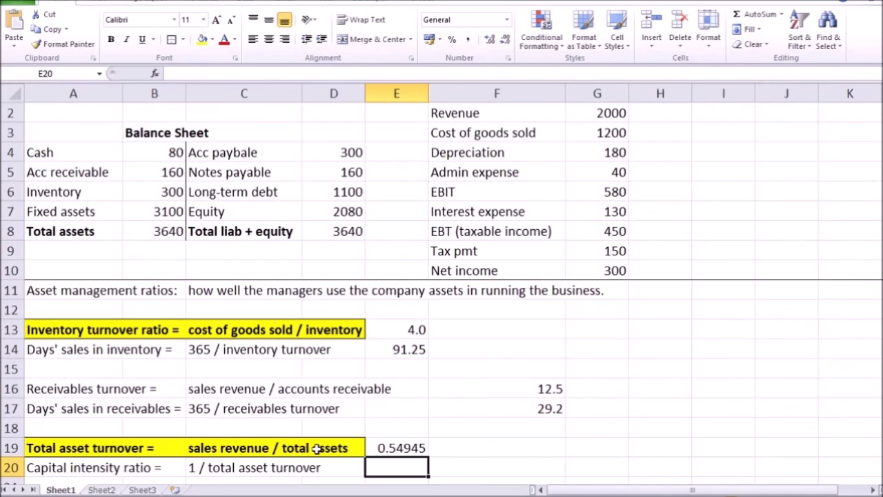
# - Enter =1/E19 in E20 for a capital intensity ratio of 1.82 and verify it
pyautogui.write('=1/')
pyautogui.click(401, 449)
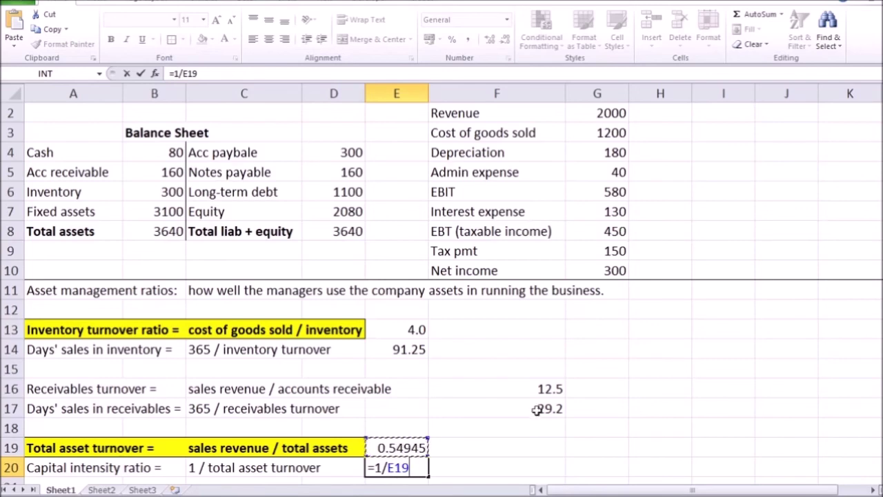
pyautogui.press('Return')
pyautogui.click(414, 447)
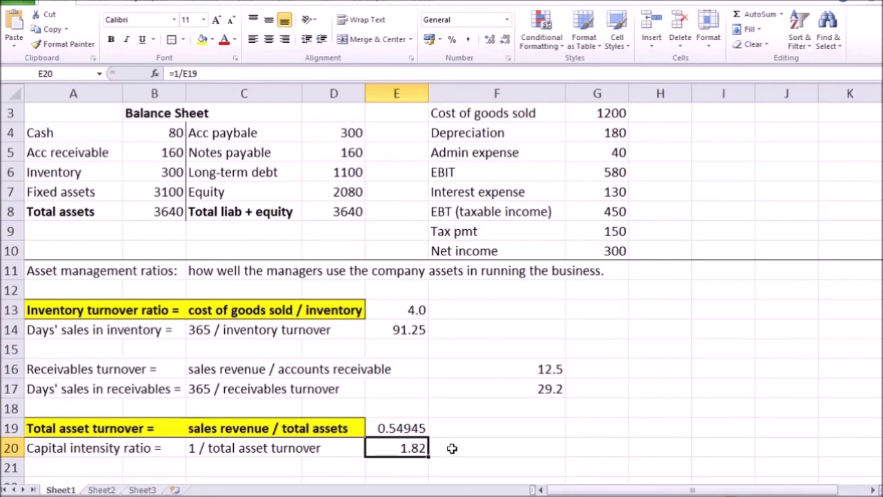
pyautogui.scroll(1, 652, 368)
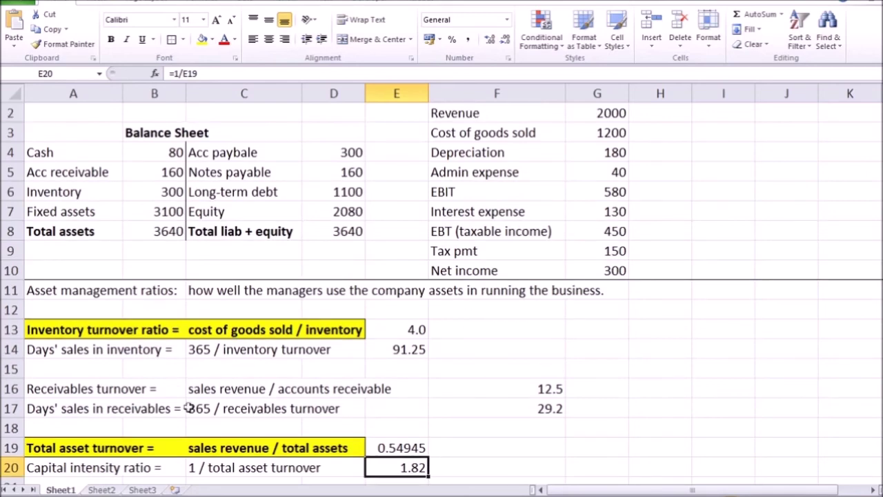